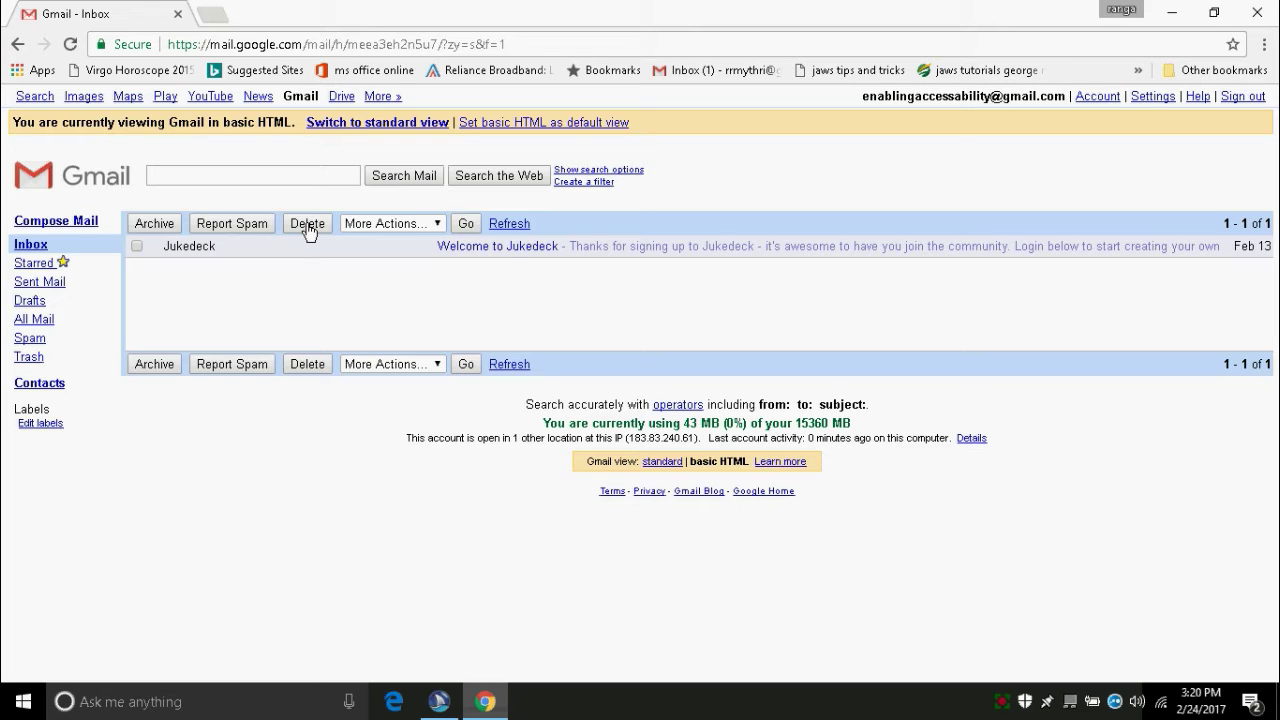
# Step: Open Gmail's Settings link from the JAWS Links List to show the General tab
pyautogui.press('Insert+F7')
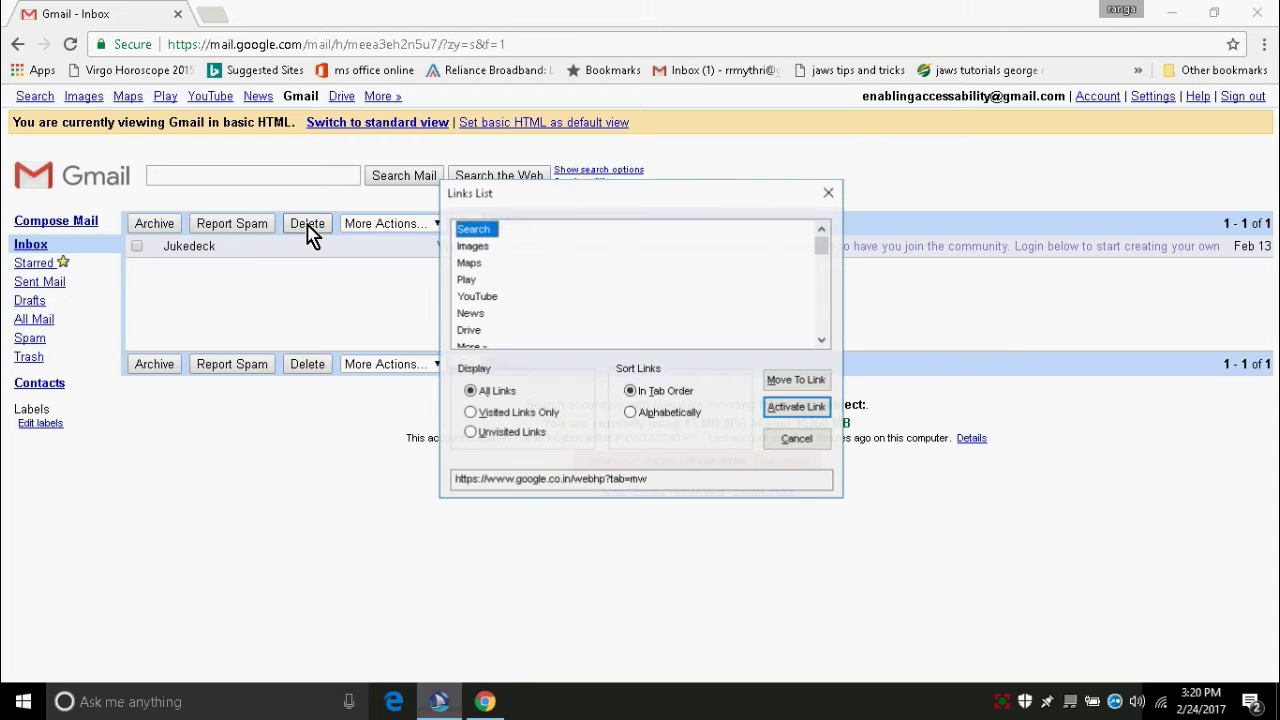
pyautogui.press('s')
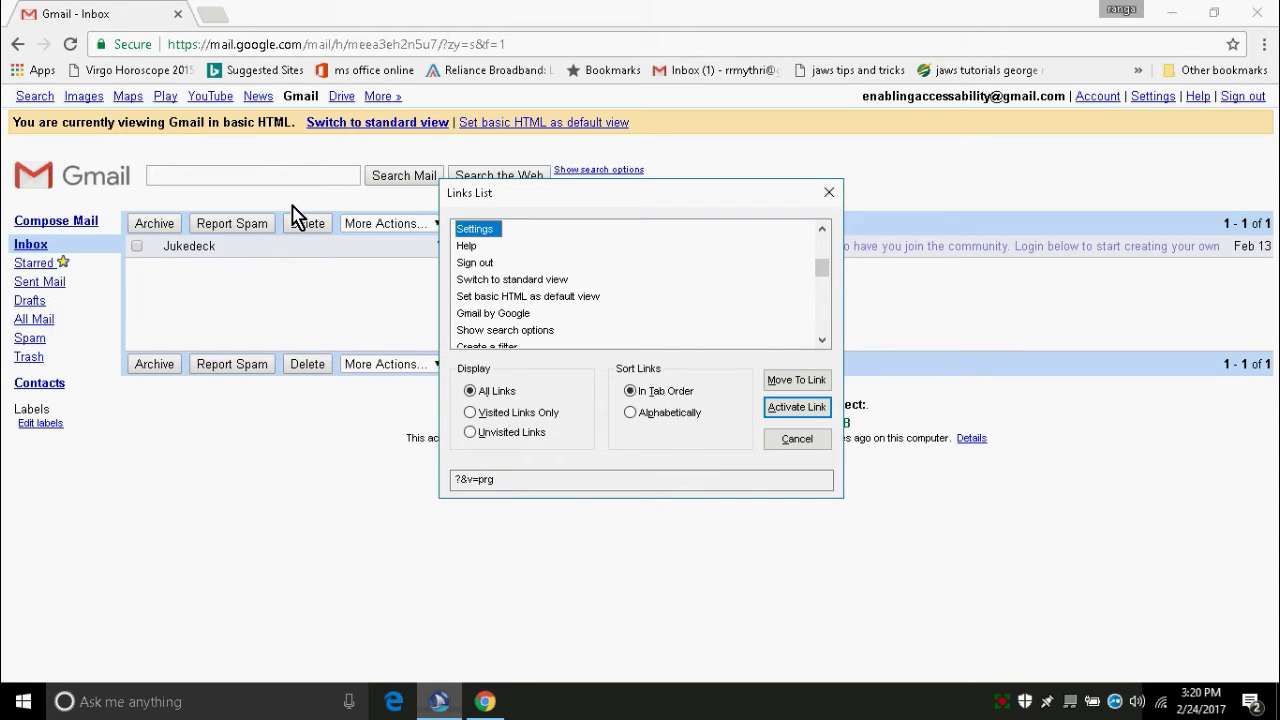
pyautogui.press('Return')
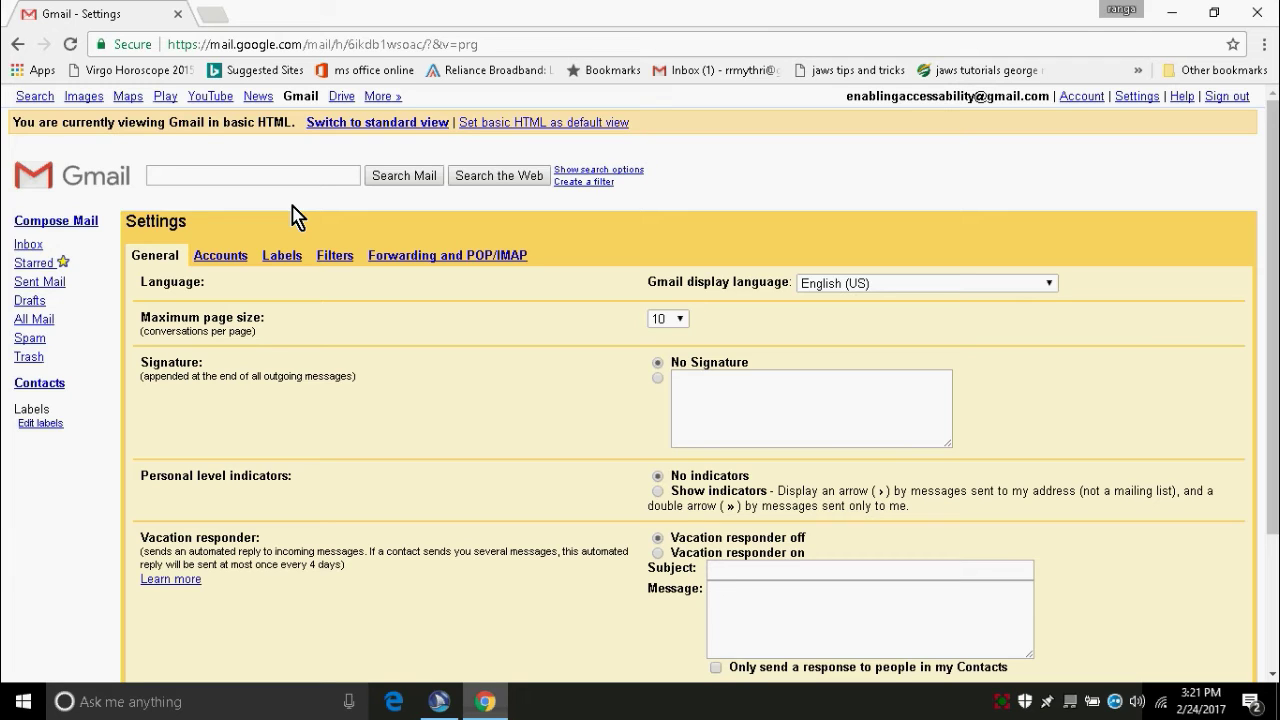
# Step: Open the Forwarding and POP/IMAP settings tab through the JAWS Links List
pyautogui.press('Insert+F7')
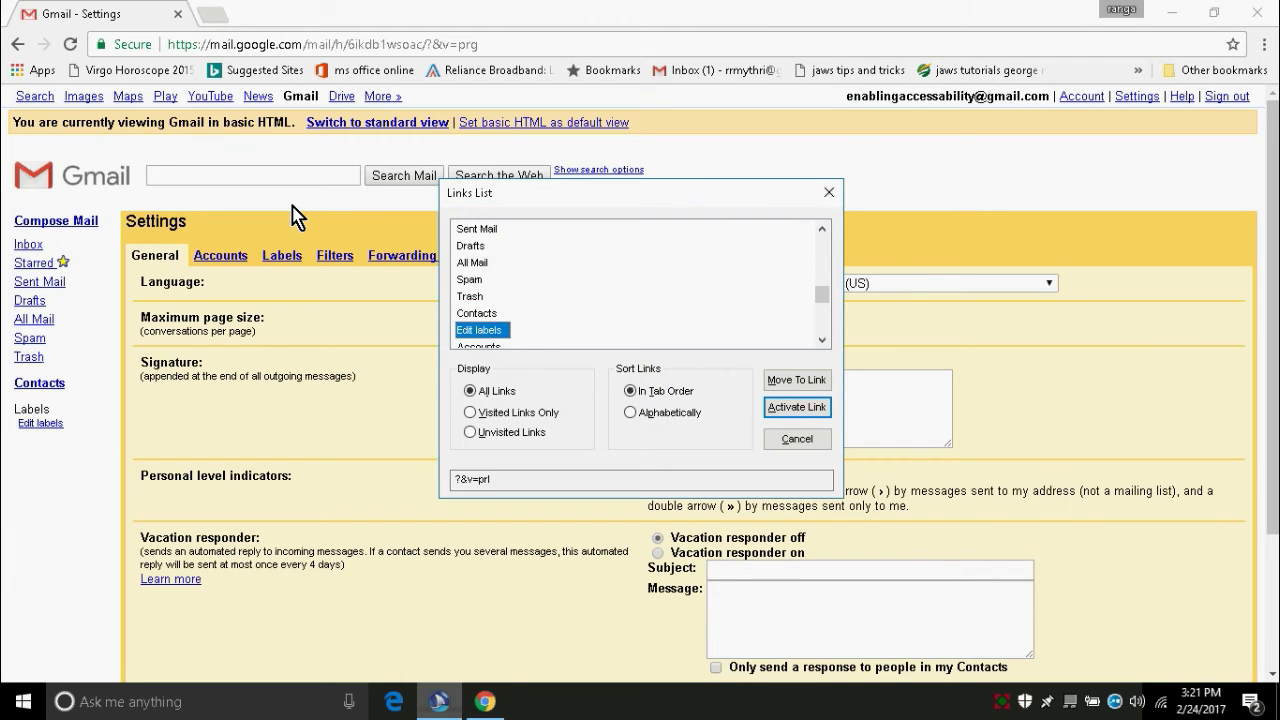
pyautogui.press('f')
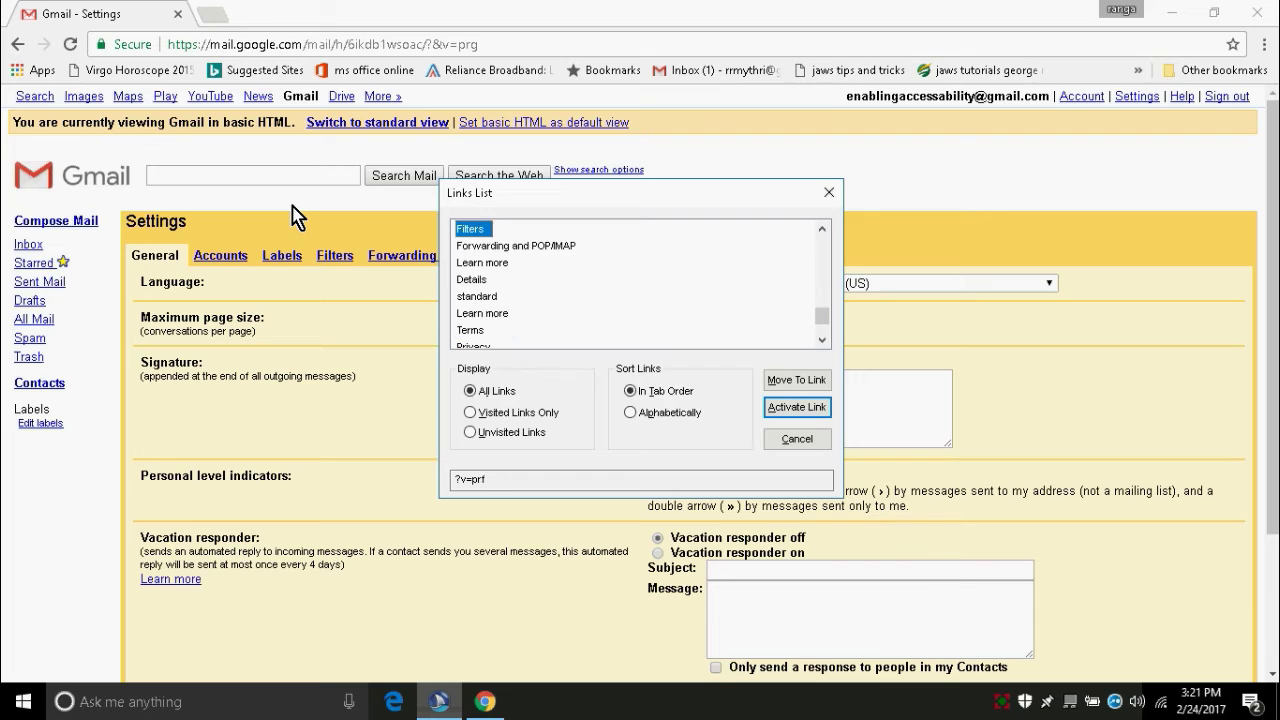
pyautogui.press('f')
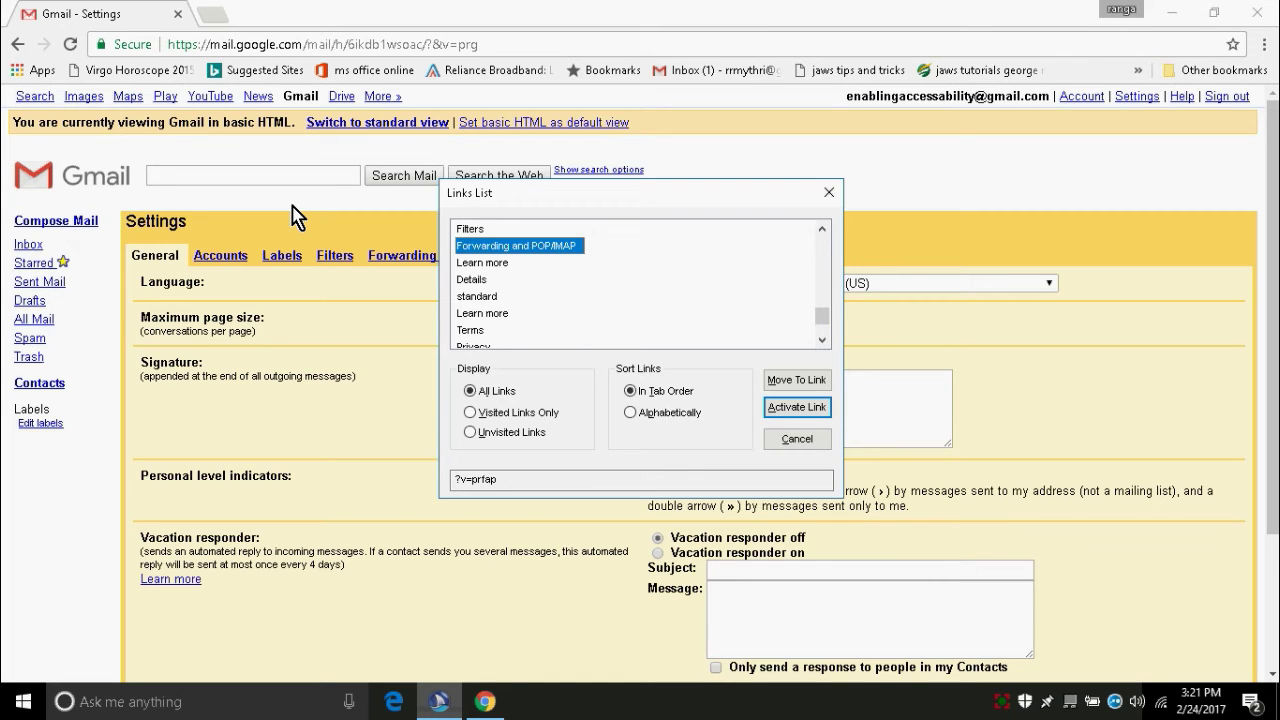
pyautogui.press('Return')
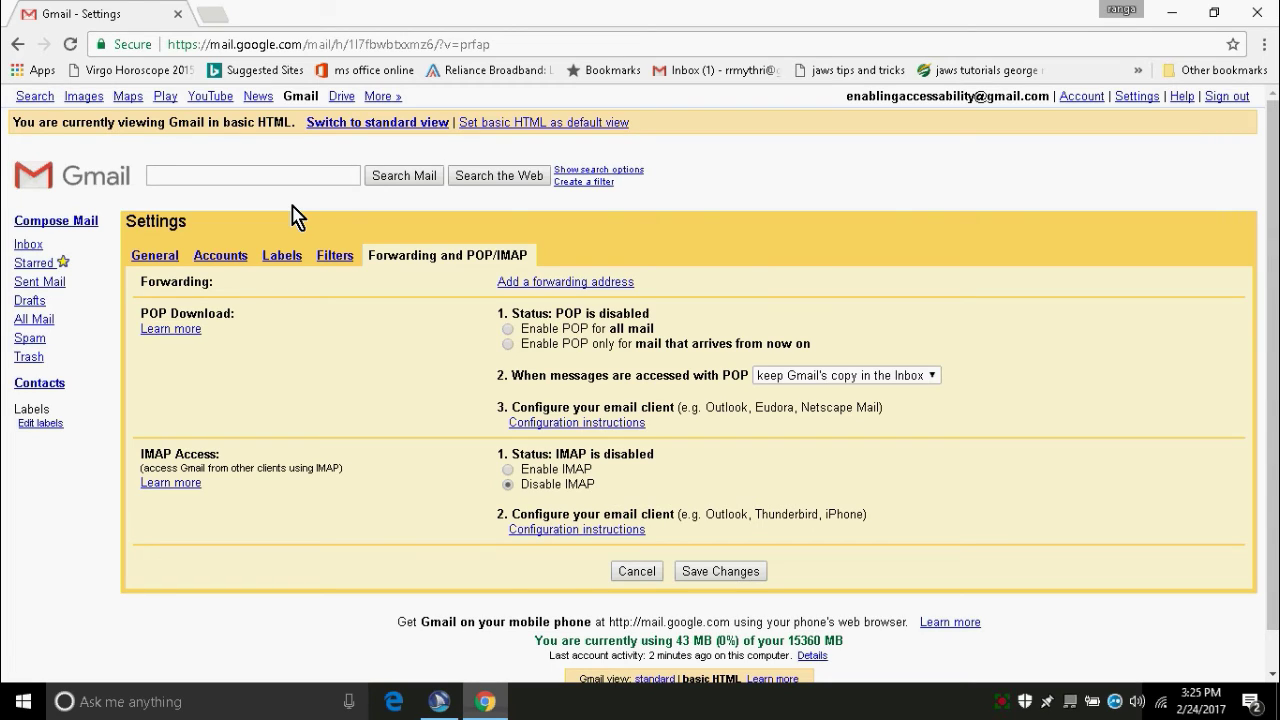
# Step: Select Enable POP for all mail in the POP Download options
pyautogui.press('space')
pyautogui.press('Tab')
pyautogui.press('Tab')
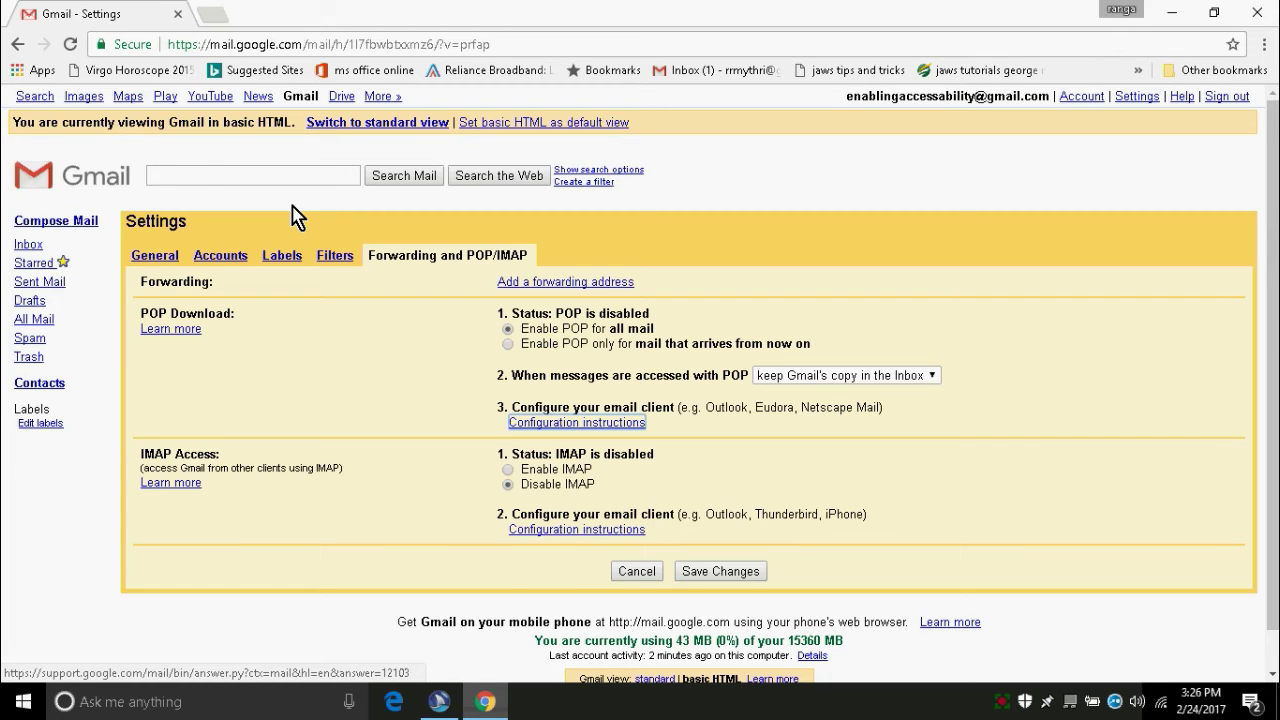
pyautogui.click(296, 216)
# Step: Select Enable IMAP under IMAP Access and save the POP and IMAP changes
pyautogui.click(292, 215)
pyautogui.press('e')
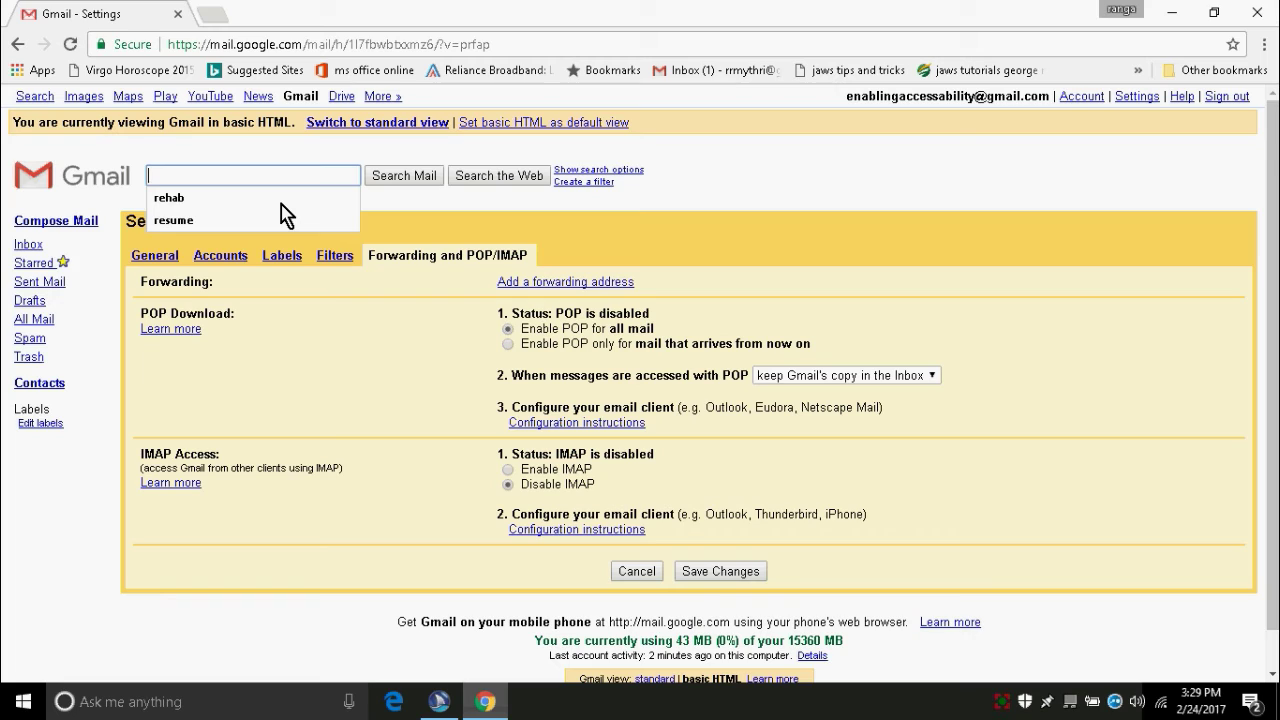
pyautogui.press('space')
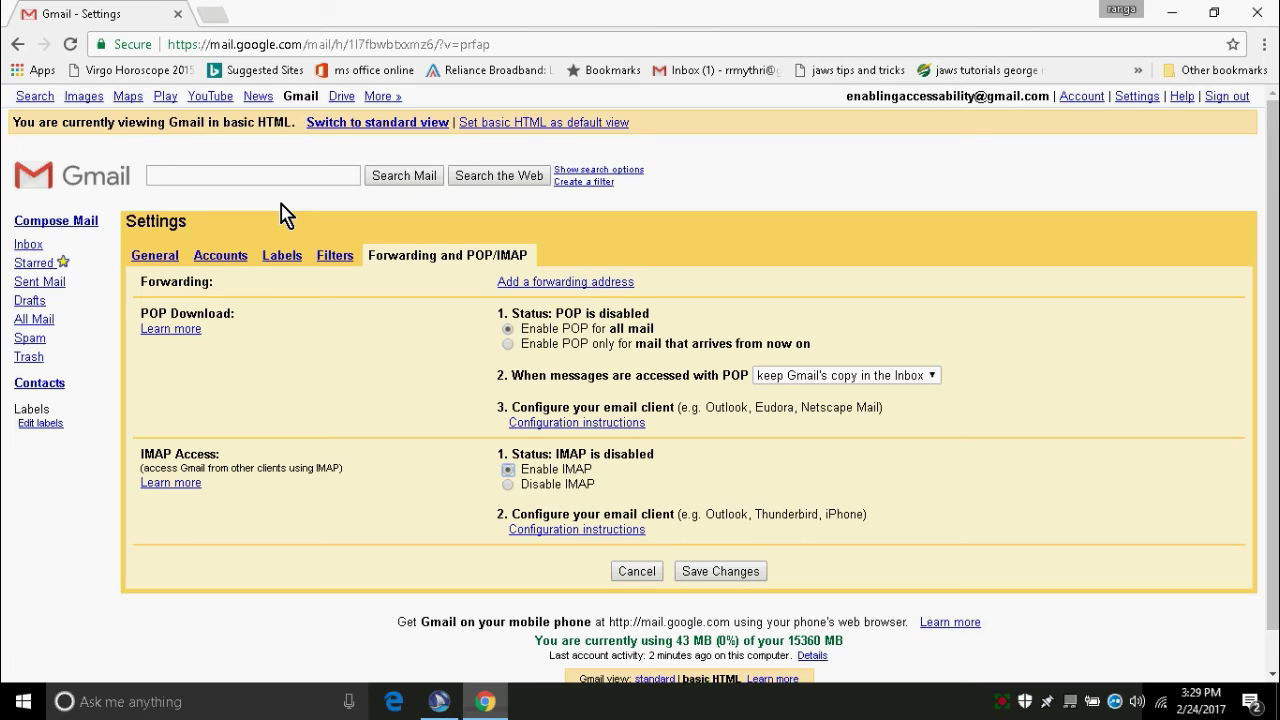
pyautogui.press('Return')
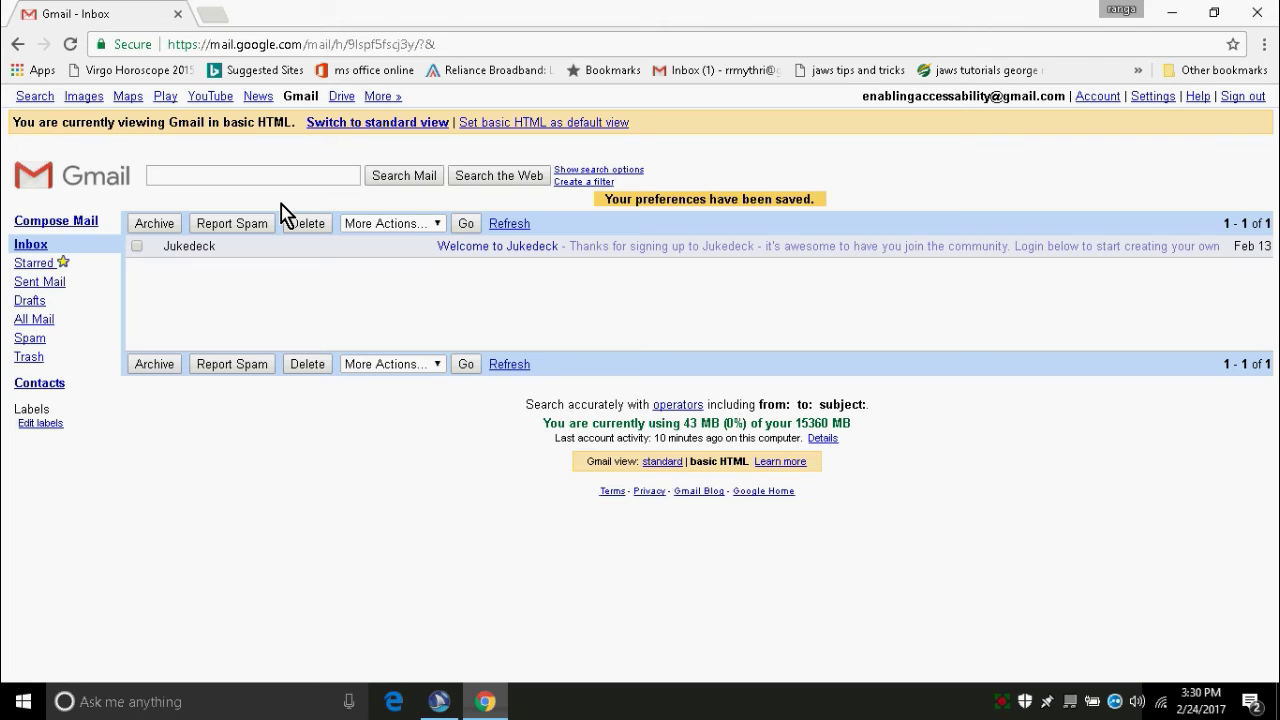
# Step: Open Google My Account in a new tab through the inbox's Account link
pyautogui.press('Insert+F7')
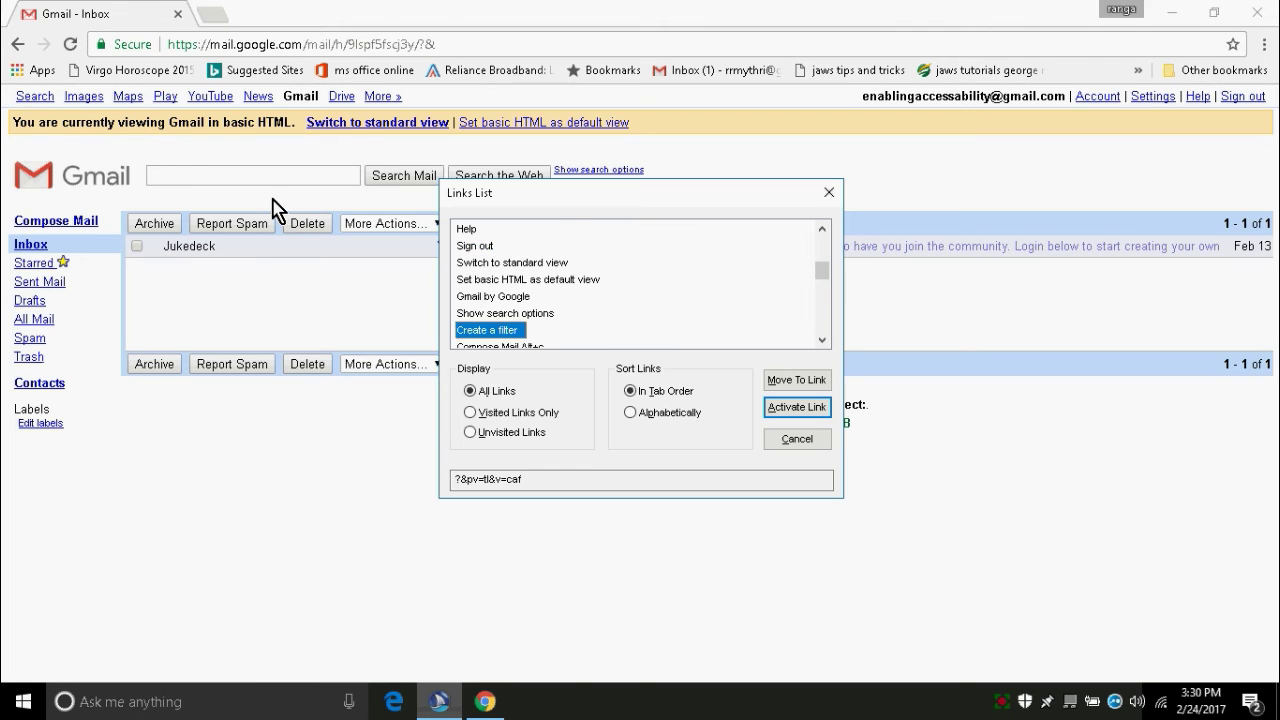
pyautogui.press('a')
pyautogui.press('a')
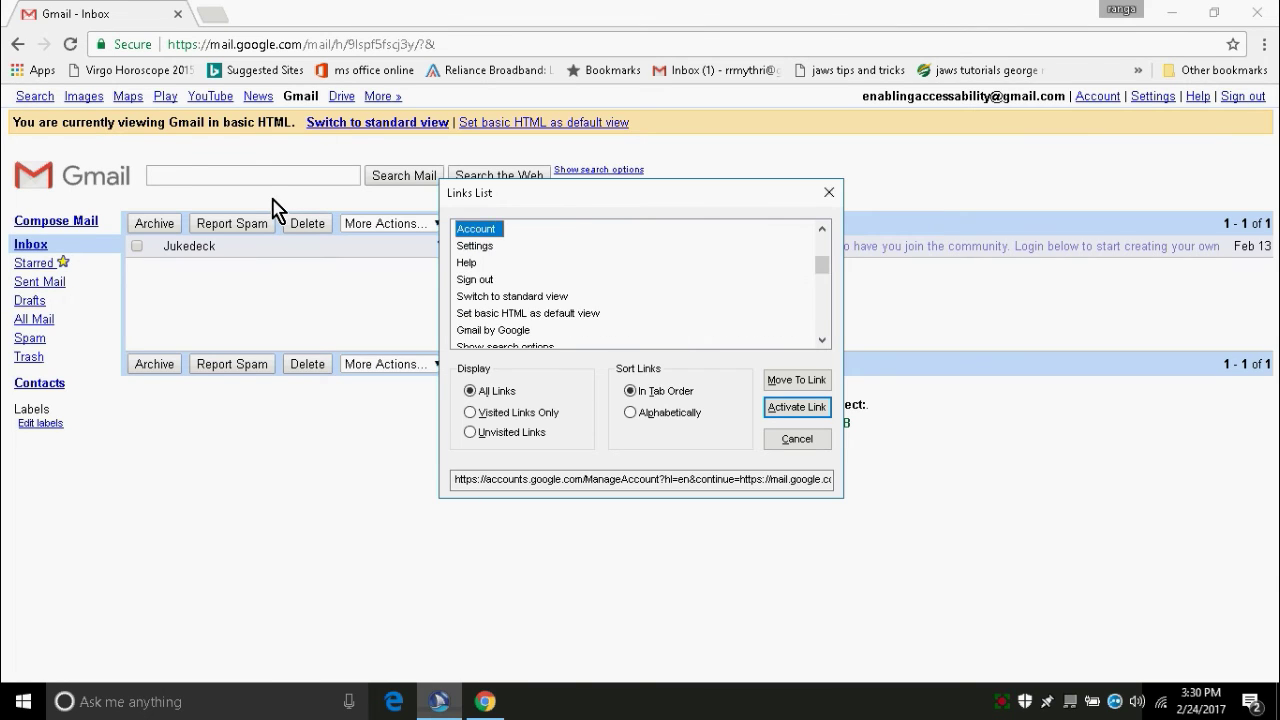
pyautogui.press('Return')
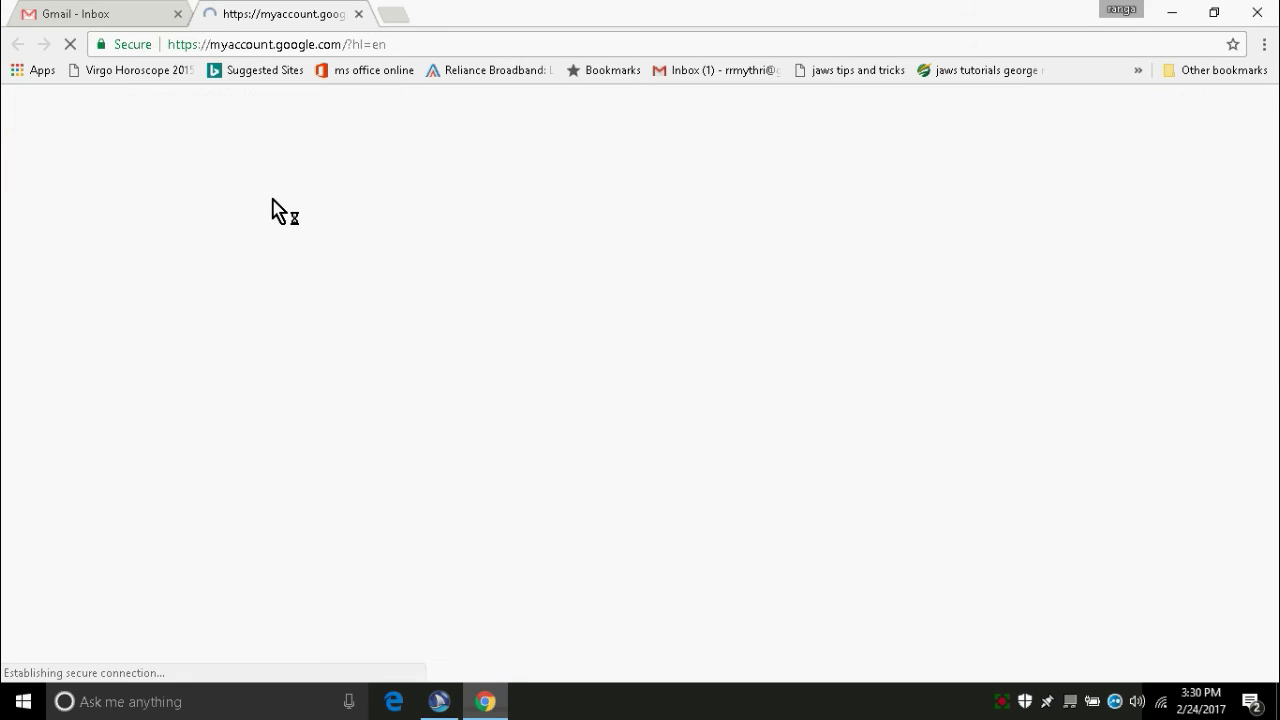
pyautogui.click(272, 210)
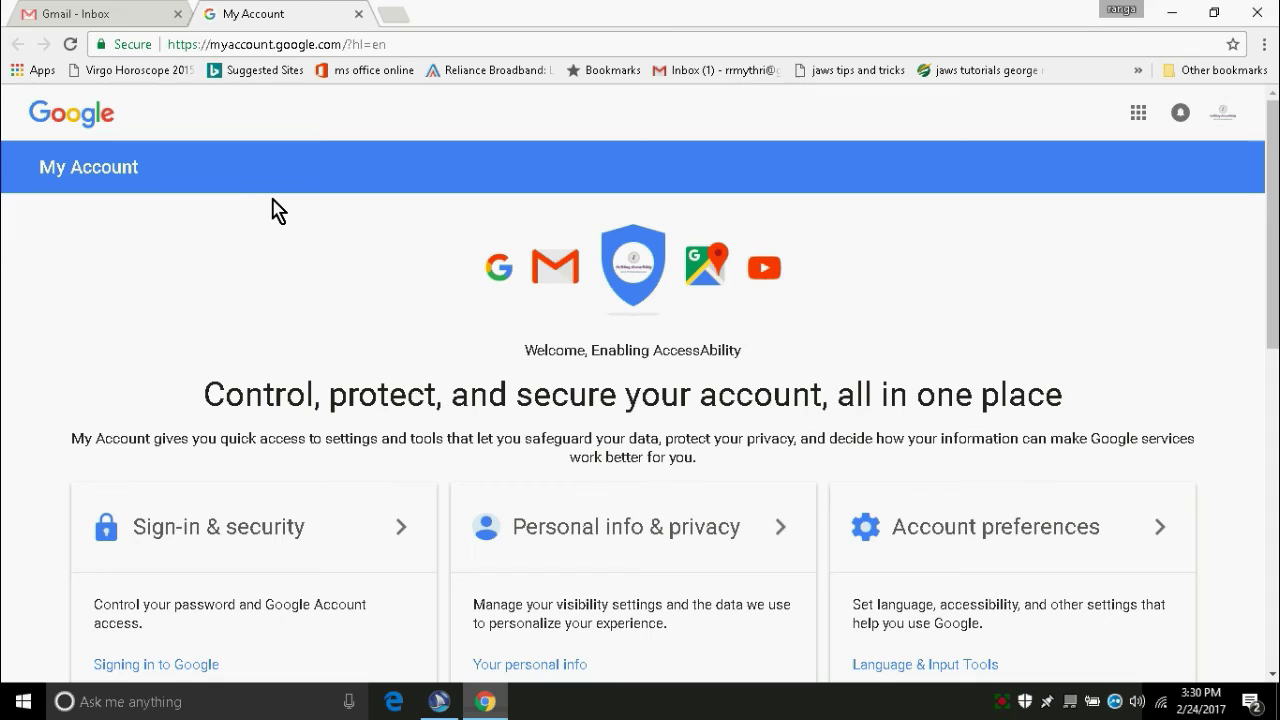
pyautogui.click(272, 210)
pyautogui.click(272, 210)
# Step: Go to Connected apps & sites in Sign-in & security, where Allow less secure apps is OFF
pyautogui.press('Insert+F7')
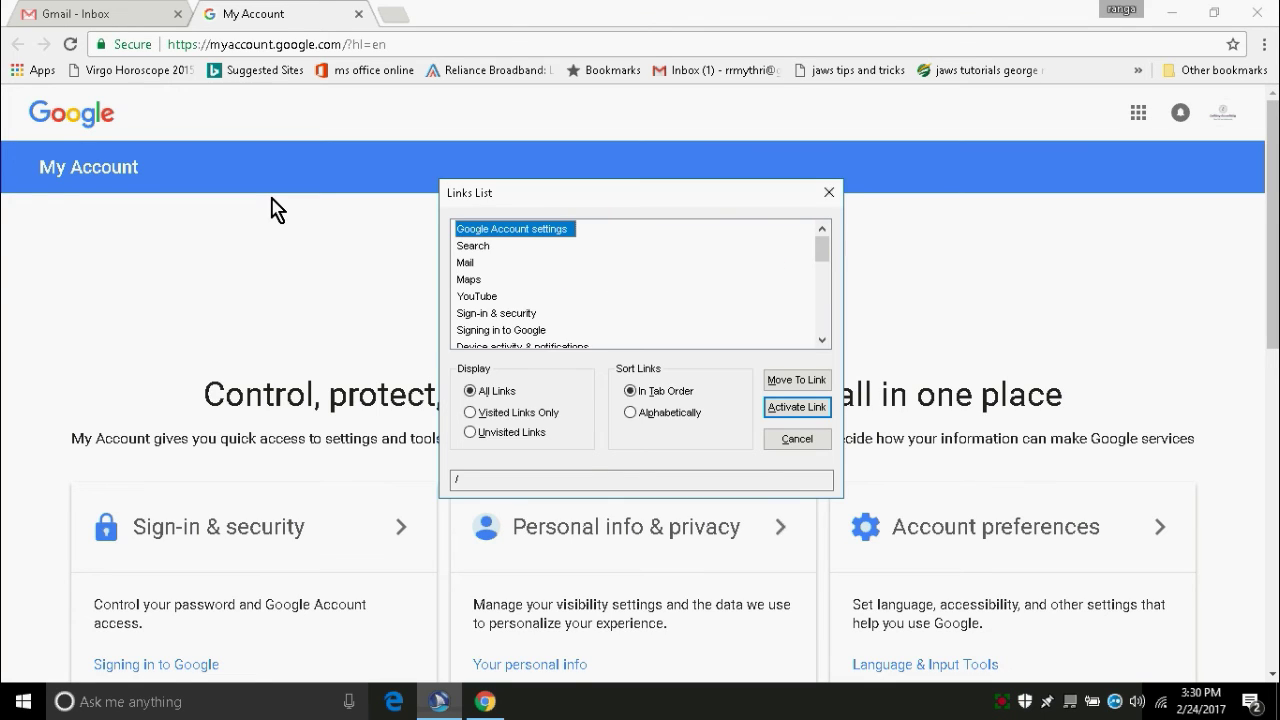
pyautogui.press('c')
pyautogui.press('Return')
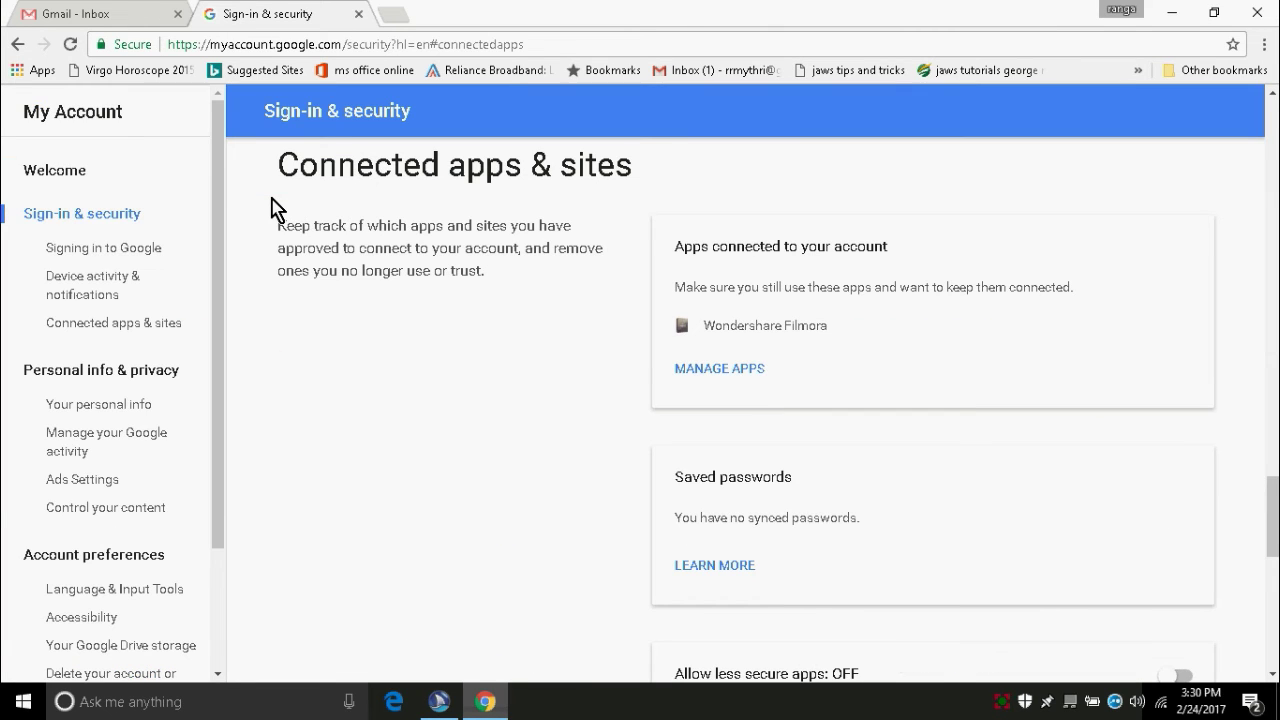
pyautogui.press('ctrl')
# Step: Scroll Sign-in & security back to the top and minimize Chrome to the desktop
pyautogui.scroll(-3, 277, 210)
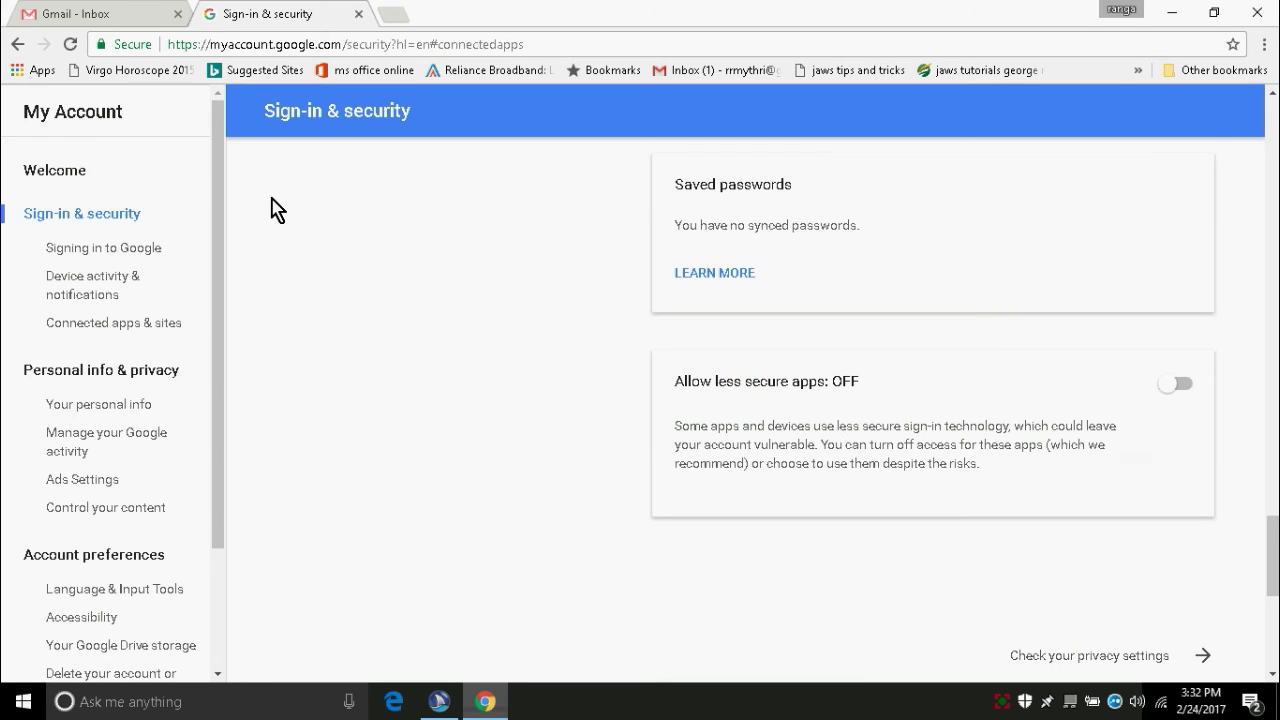
pyautogui.scroll(15, 277, 210)
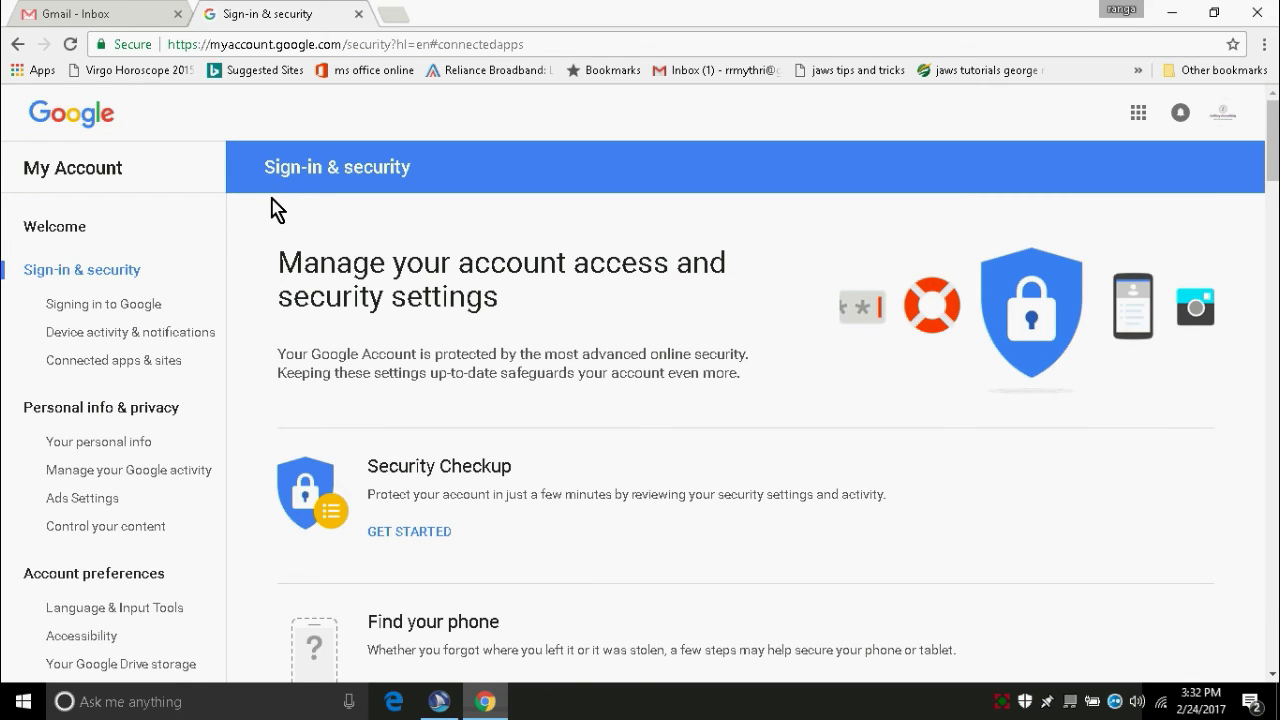
pyautogui.press('ctrl')
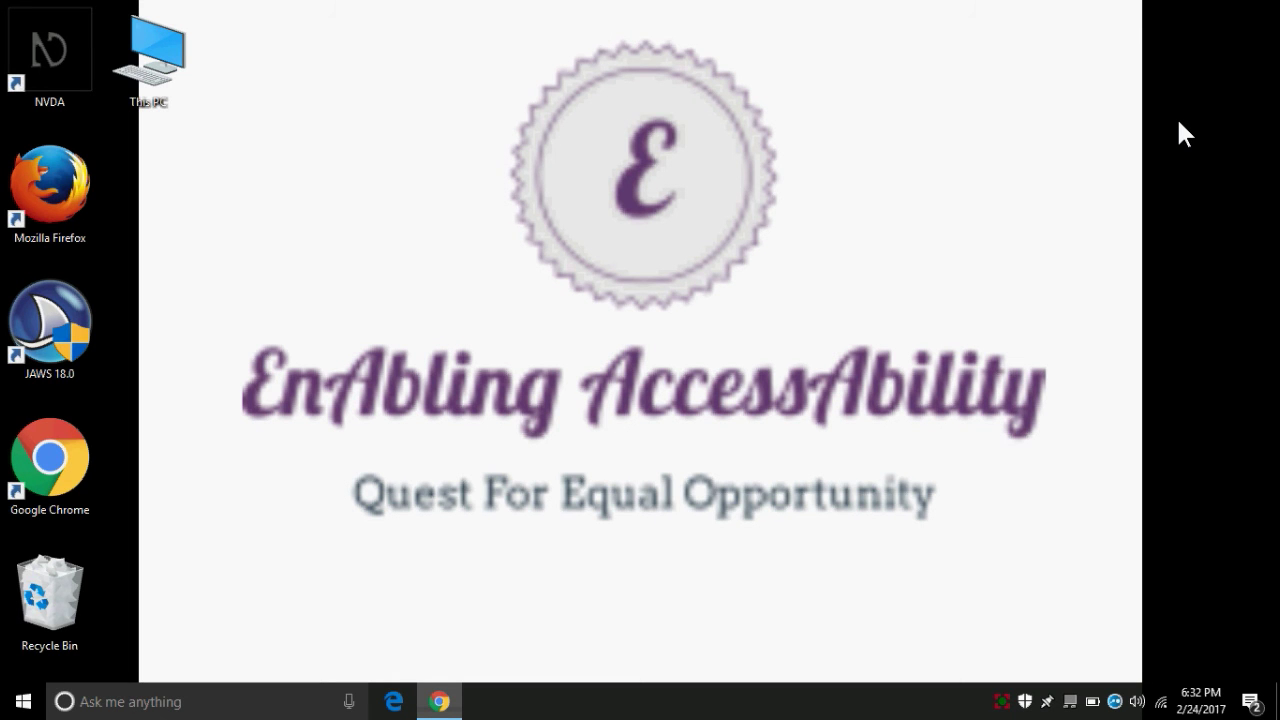
# Step: Return to Gmail and open Settings at the Forwarding and POP/IMAP tab
pyautogui.hotkey('alt', 'Tab')
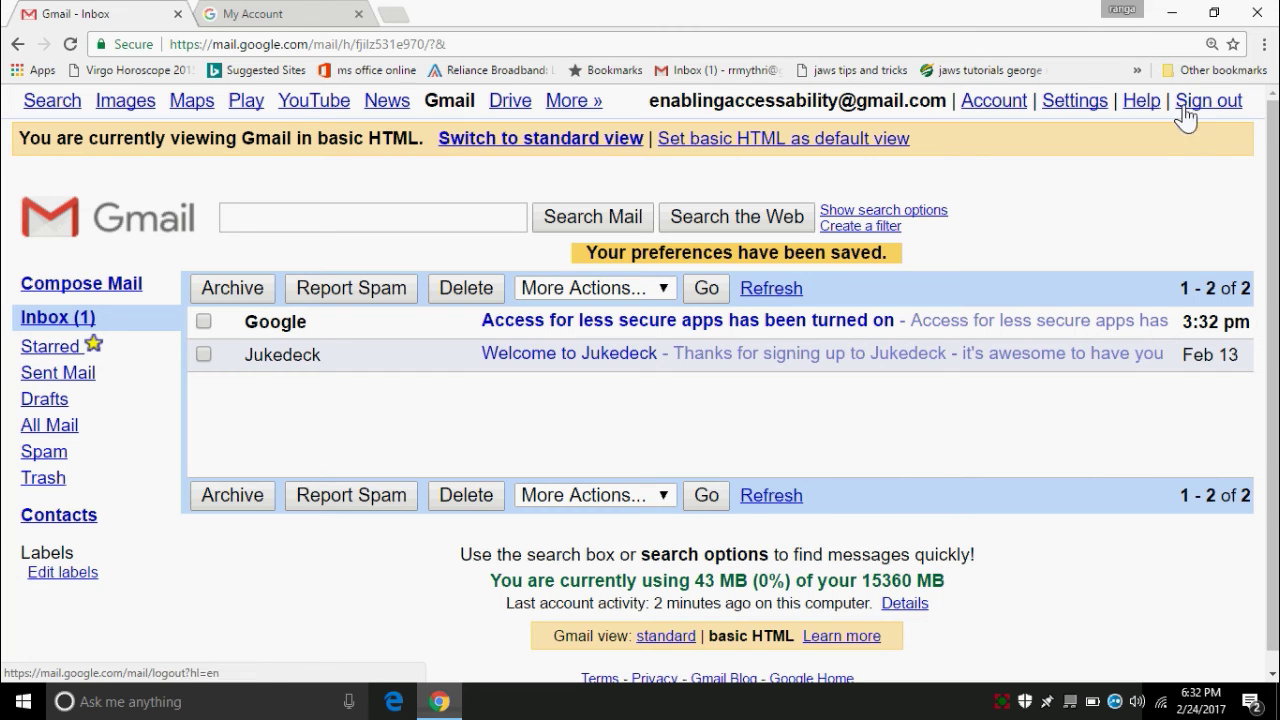
pyautogui.click(1075, 110)
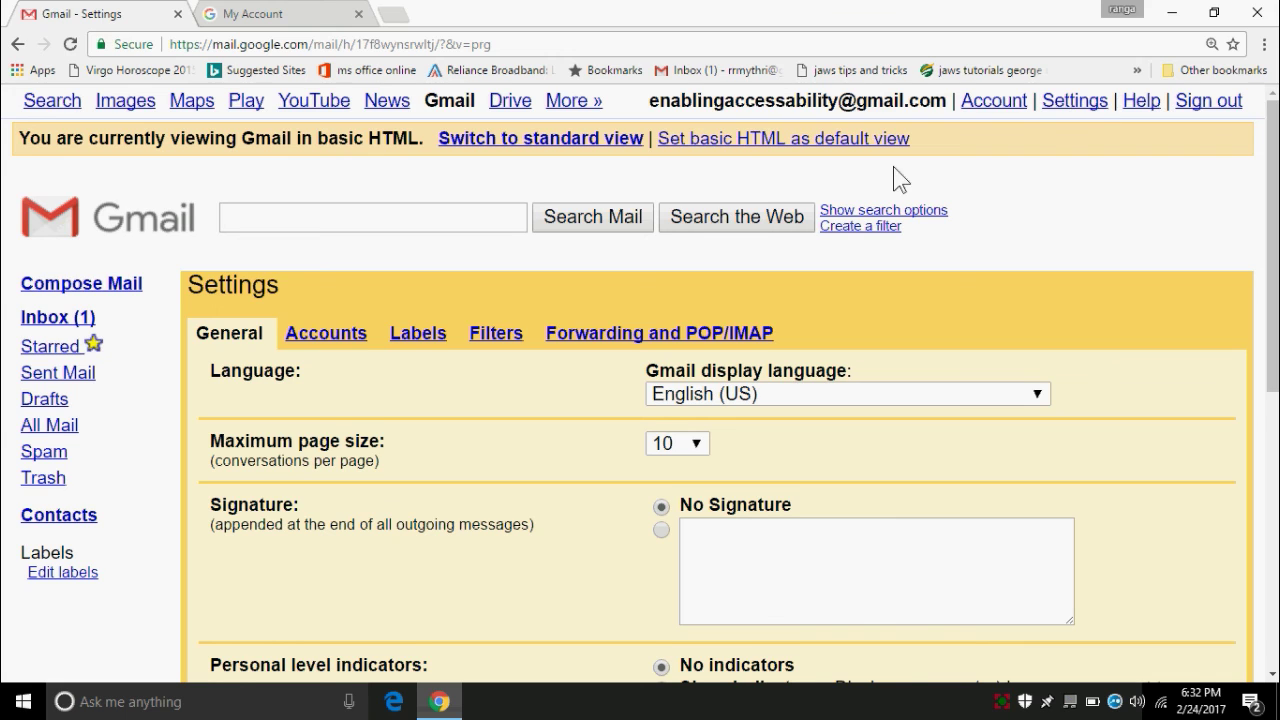
pyautogui.scroll(-1, 840, 215)
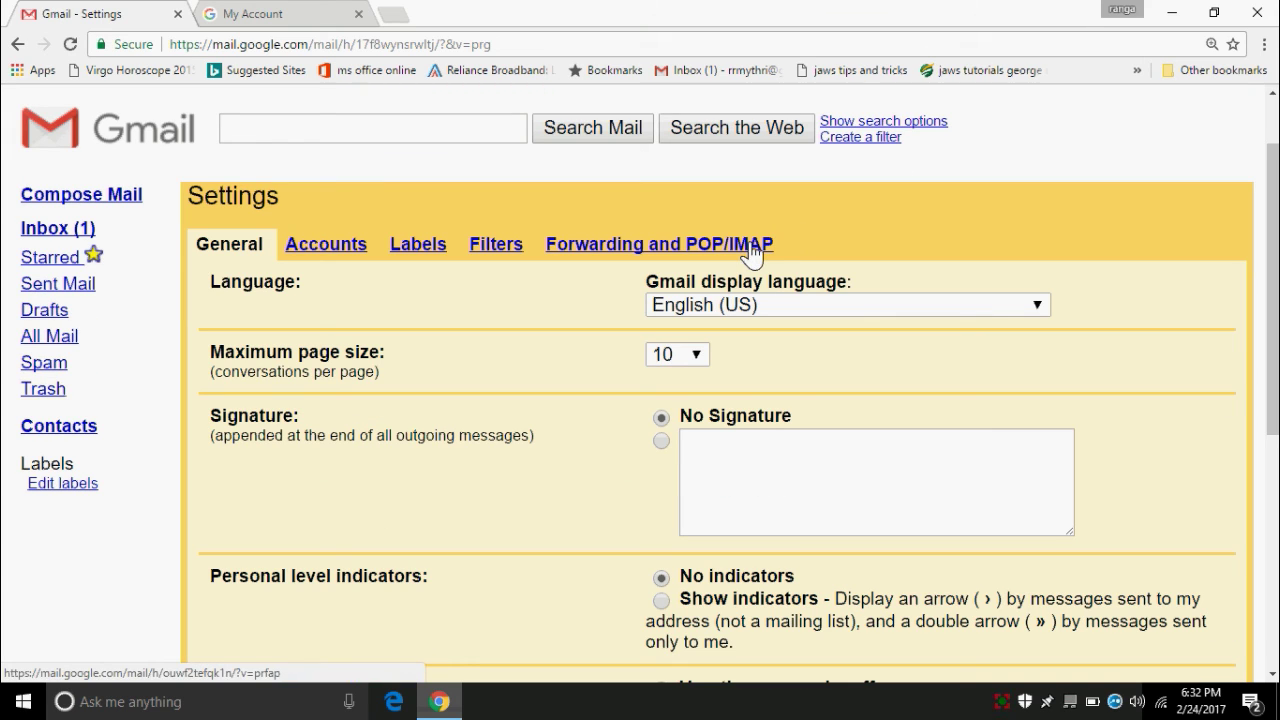
pyautogui.click(752, 247)
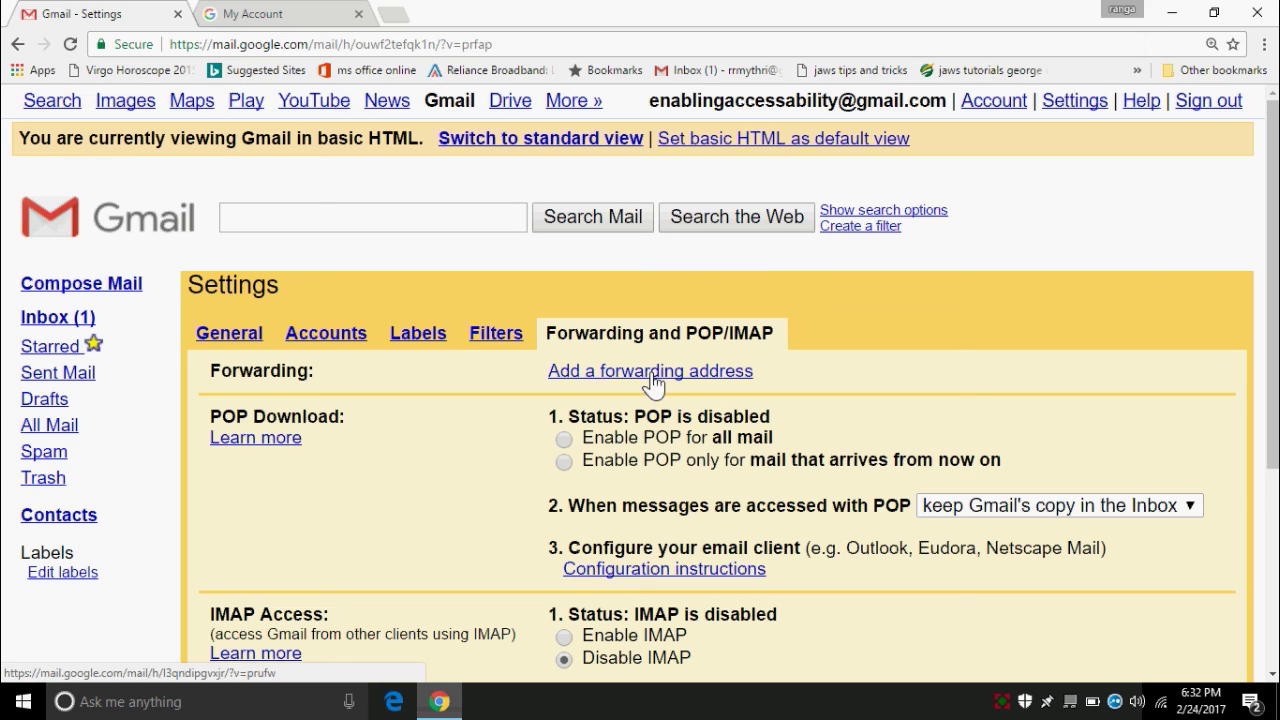
# Step: Choose Enable POP for all mail, save changes, and return to the My Account tab
pyautogui.click(564, 441)
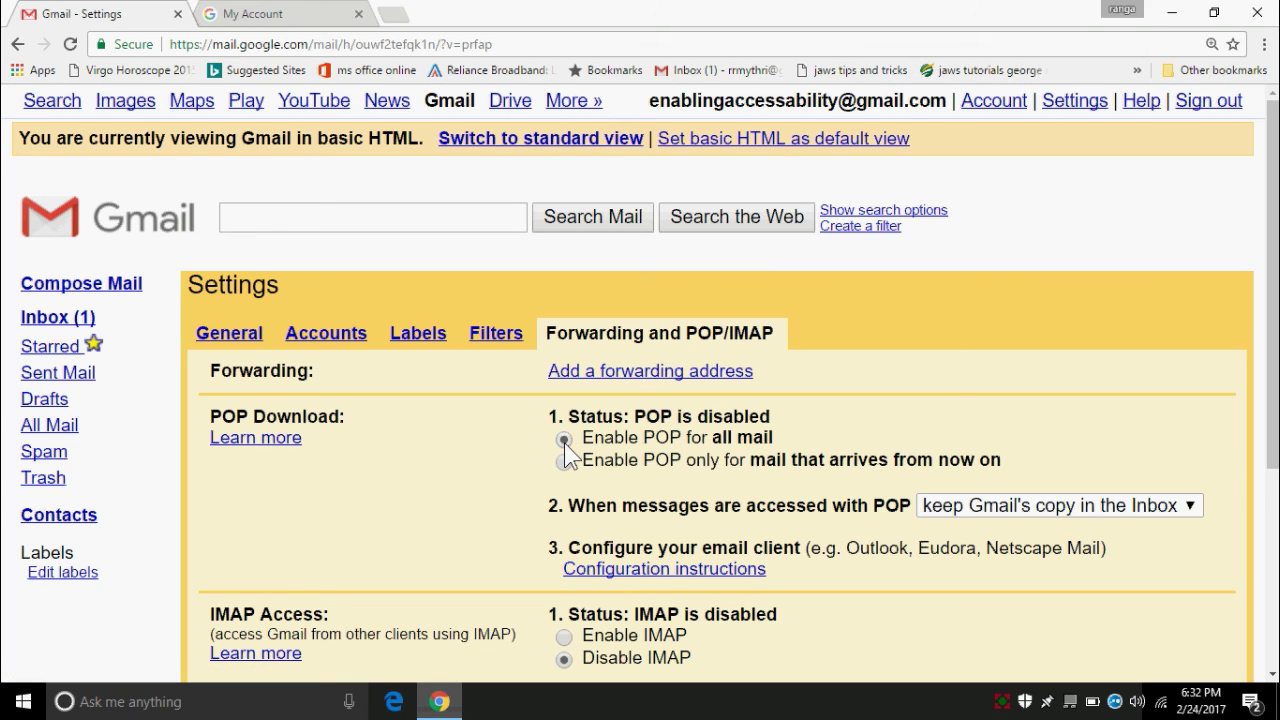
pyautogui.scroll(-1, 565, 452)
pyautogui.scroll(-2, 566, 456)
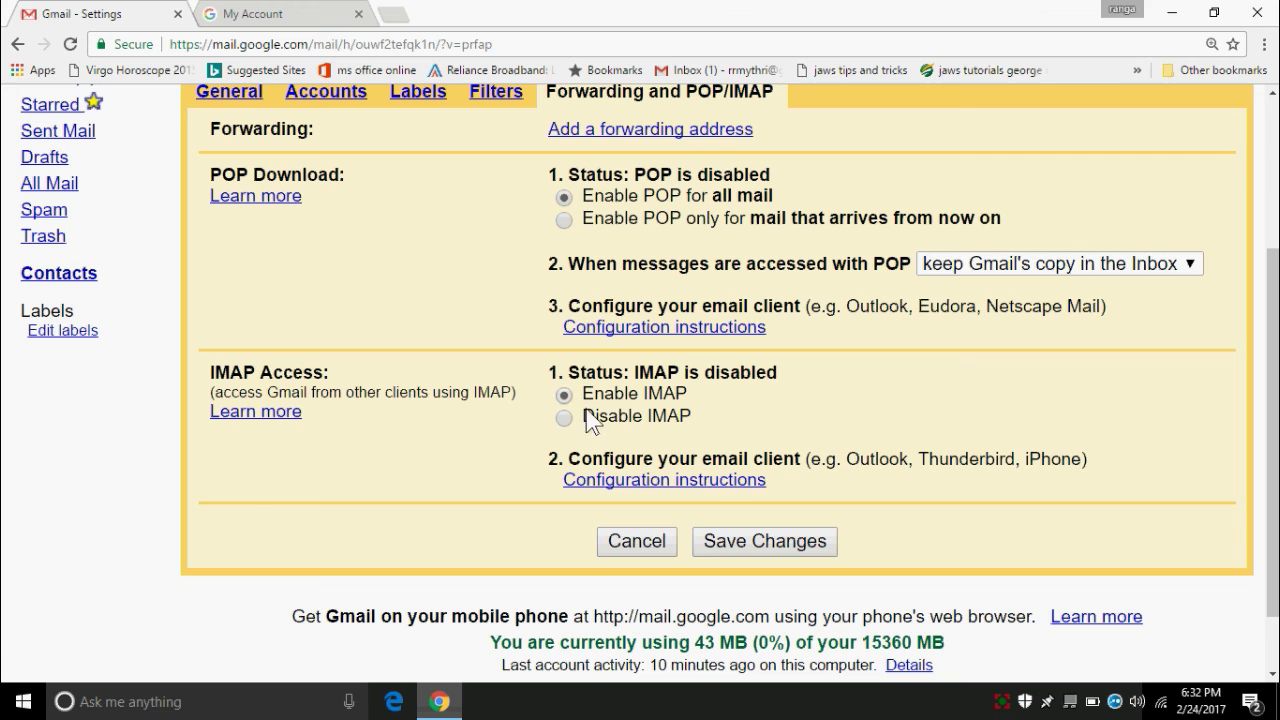
pyautogui.click(758, 540)
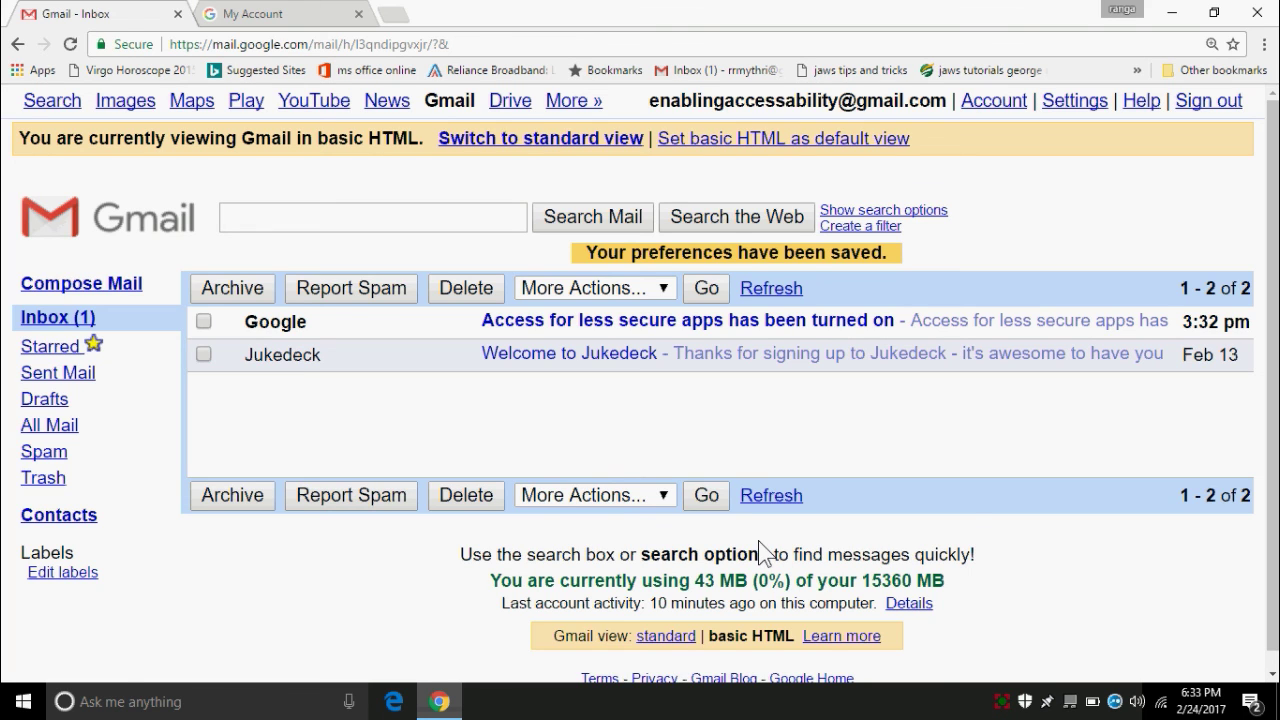
pyautogui.hotkey('ctrl', 'Tab')
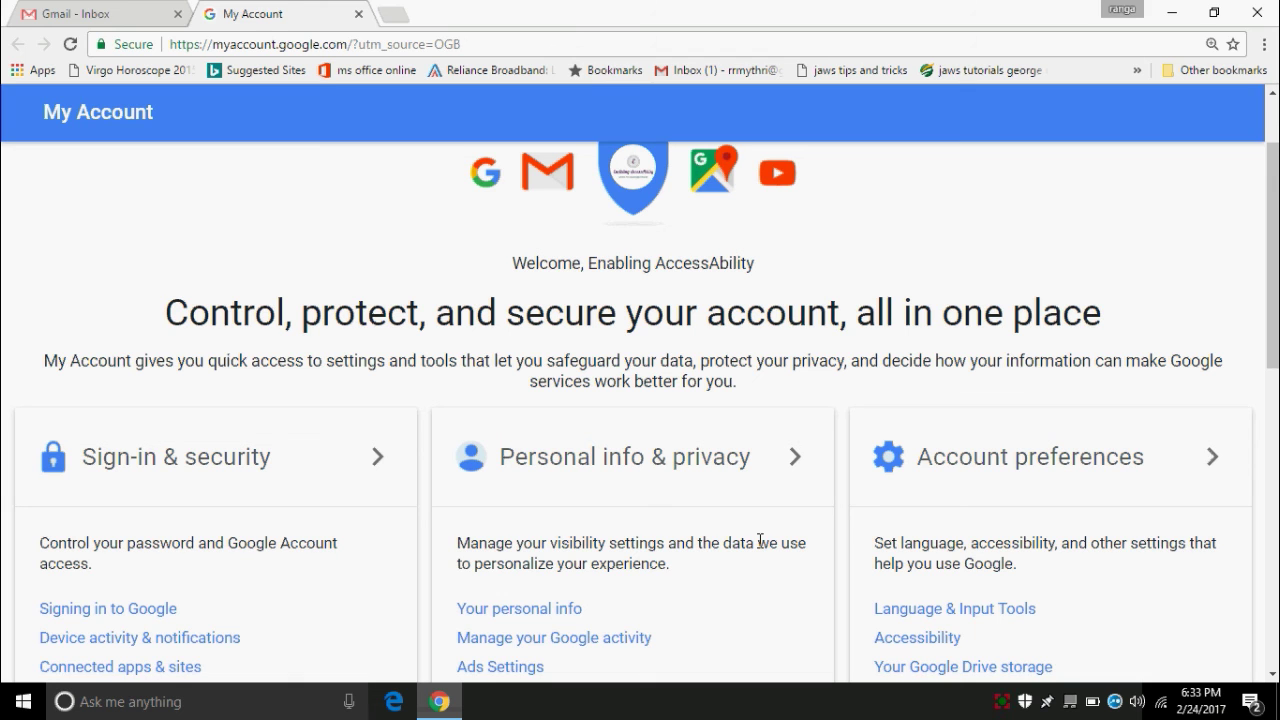
# Step: Open Connected apps & sites and scroll to Allow less secure apps, now ON
pyautogui.scroll(-2, 760, 540)
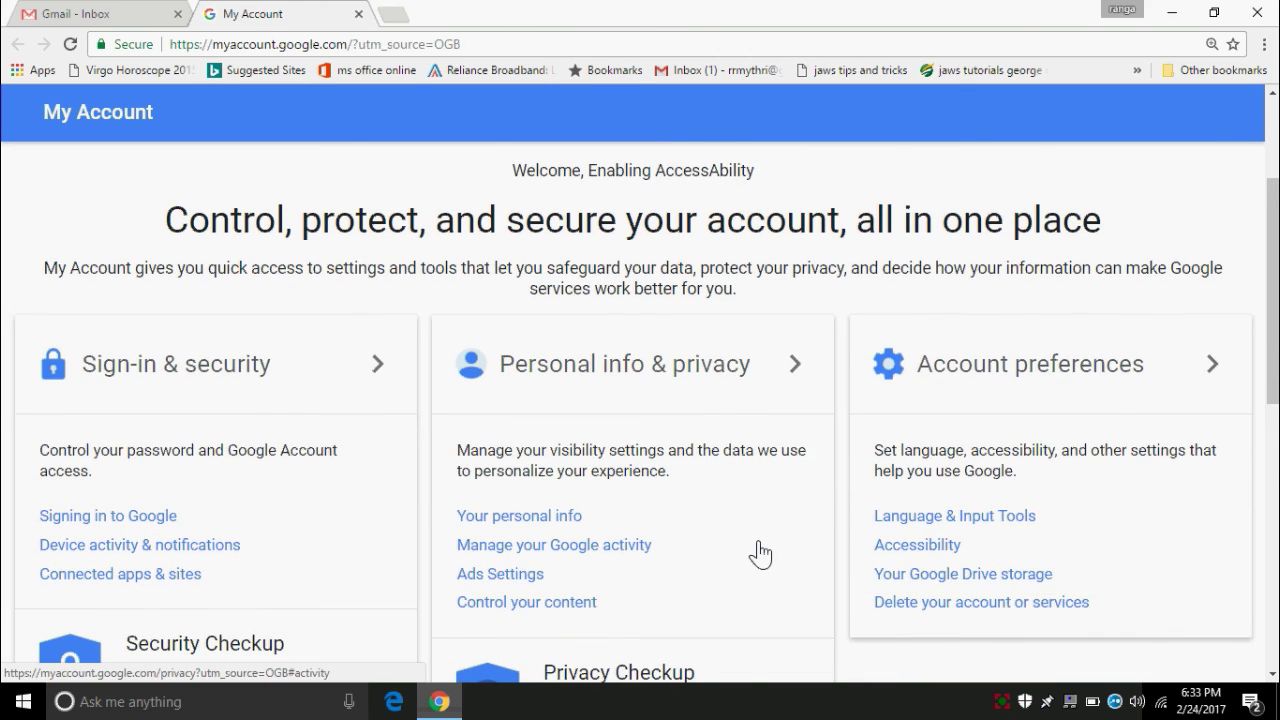
pyautogui.scroll(-1, 760, 553)
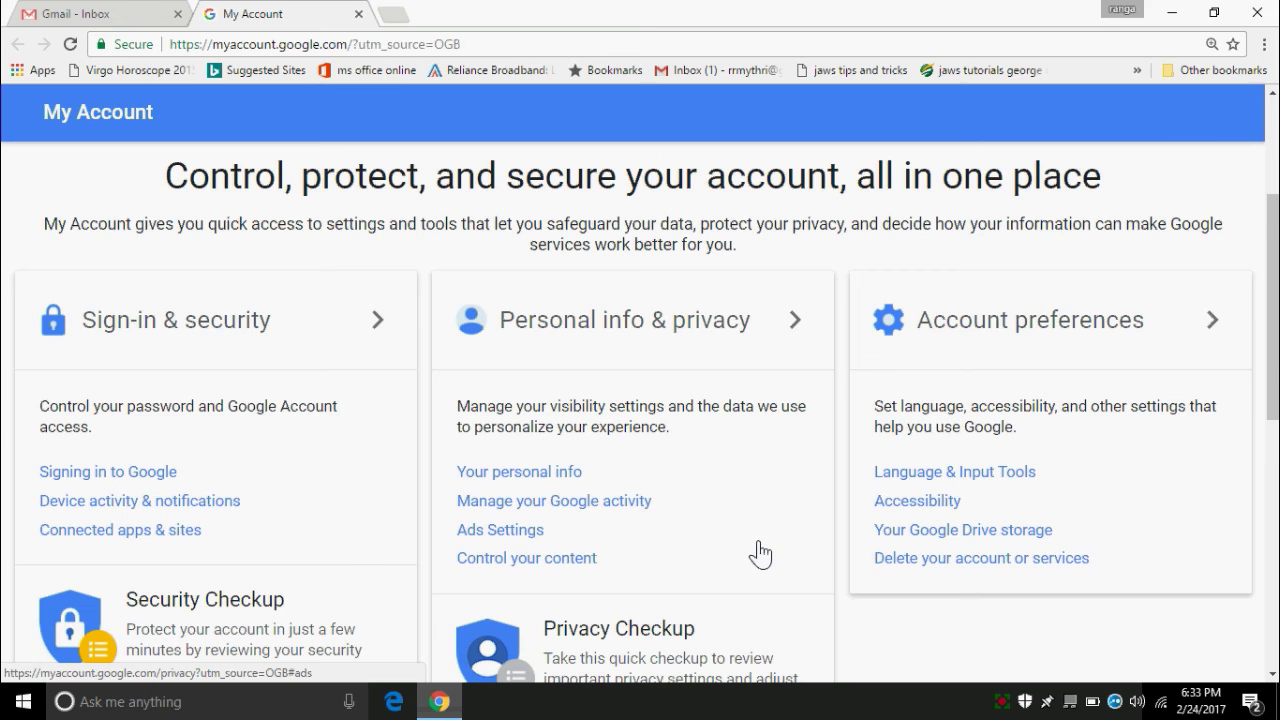
pyautogui.scroll(-3, 760, 554)
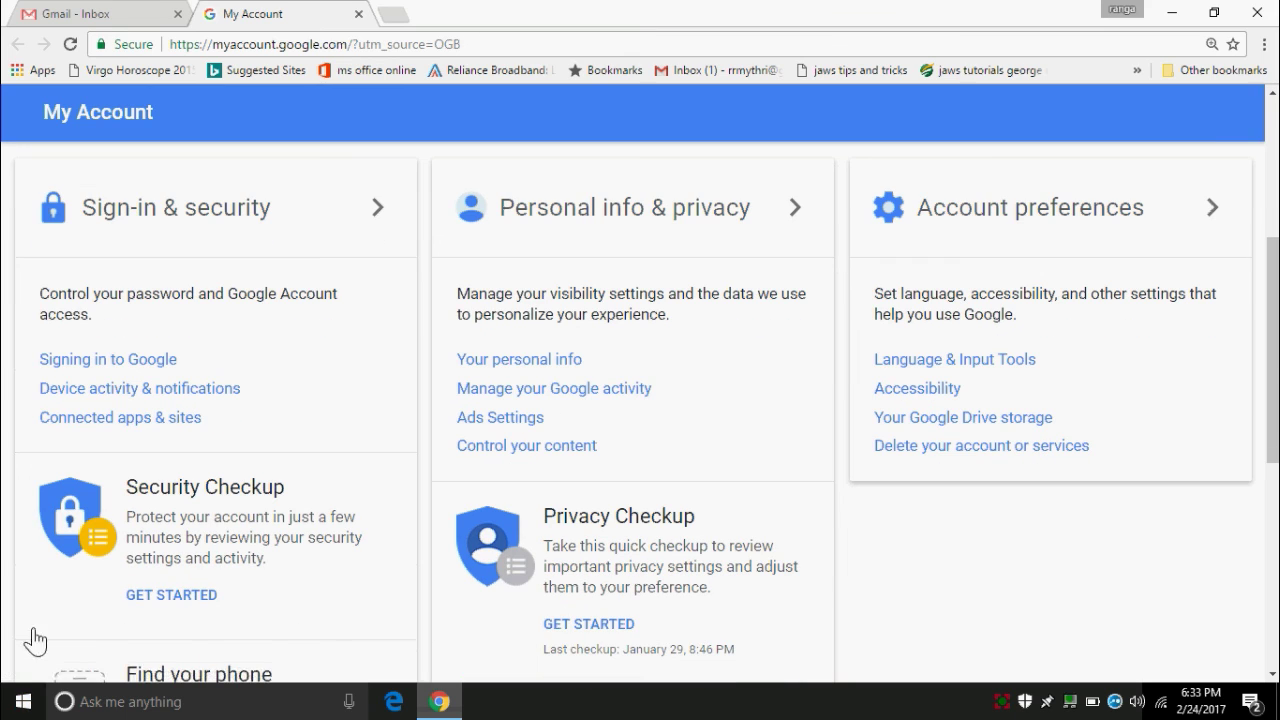
pyautogui.click(129, 434)
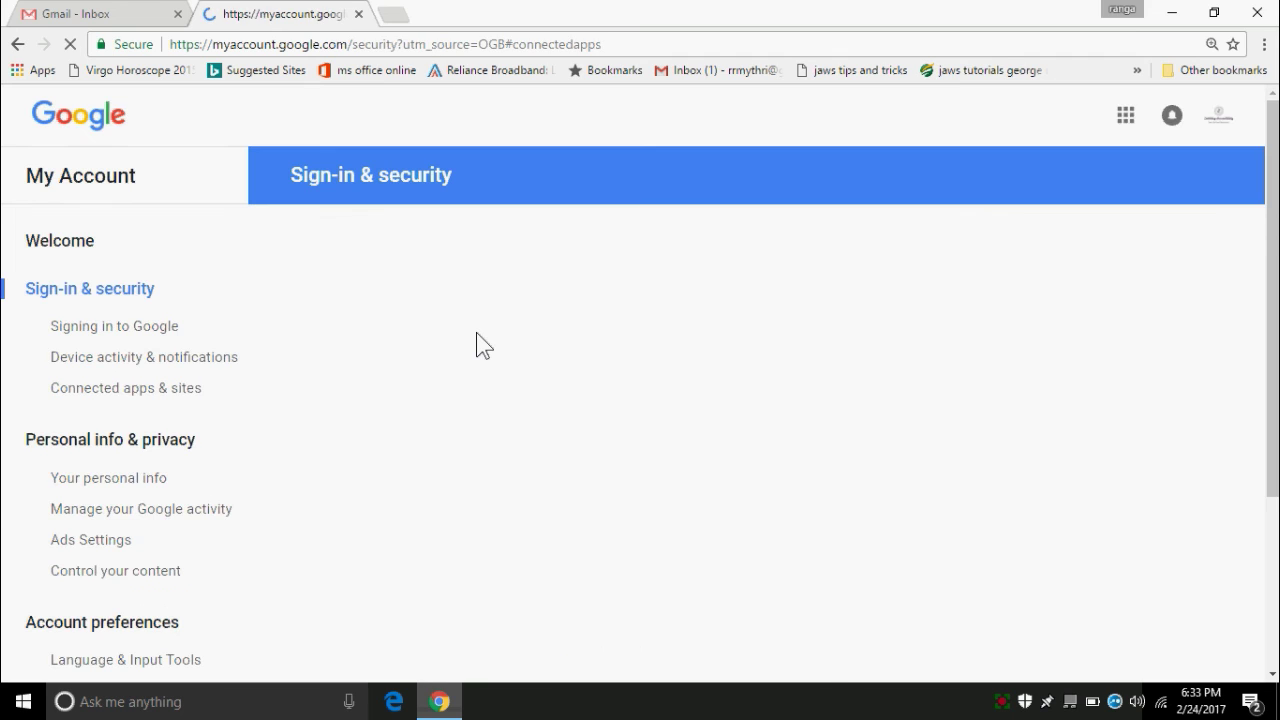
pyautogui.scroll(-2, 476, 340)
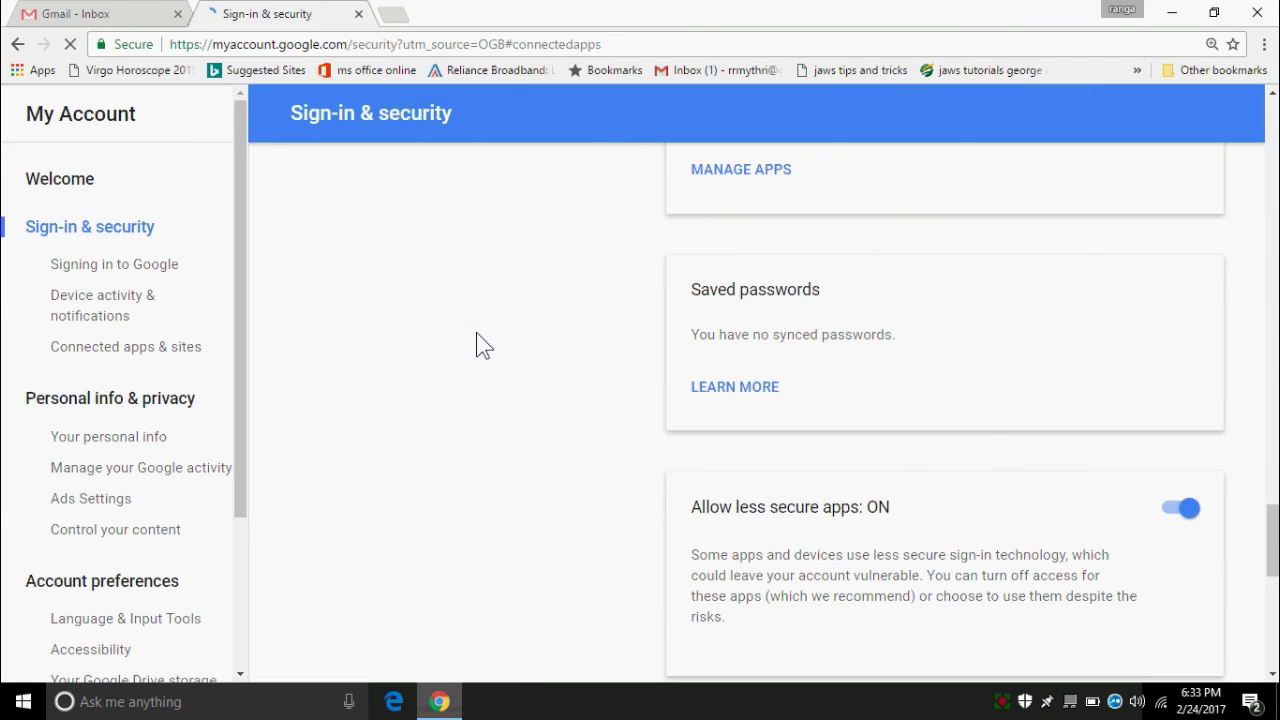
pyautogui.scroll(-1, 476, 333)
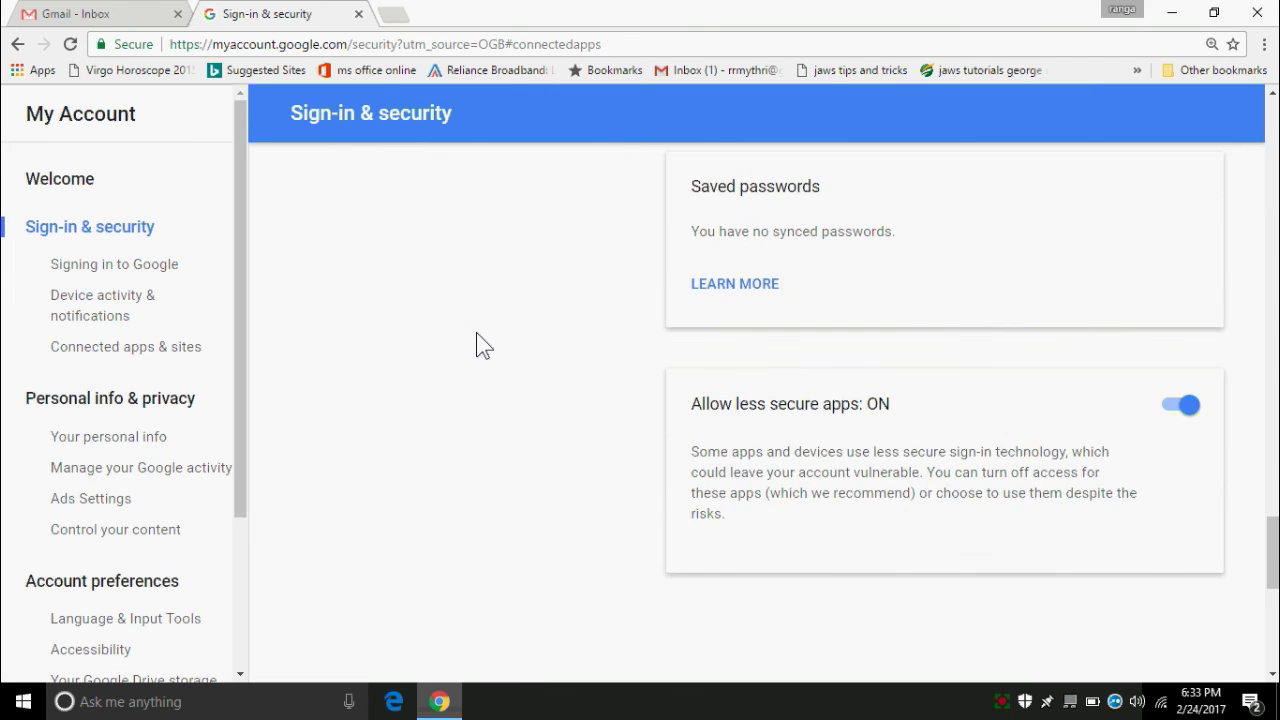